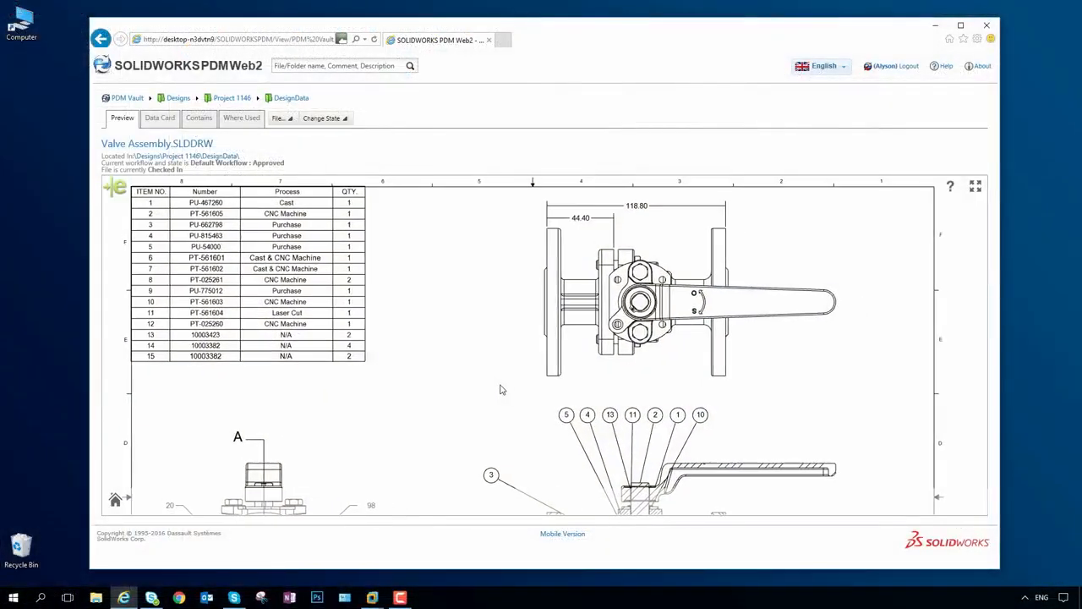
scroll(524, 364, up, 2)
scroll(524, 364, down, 2)
drag(524, 249, 527, 194)
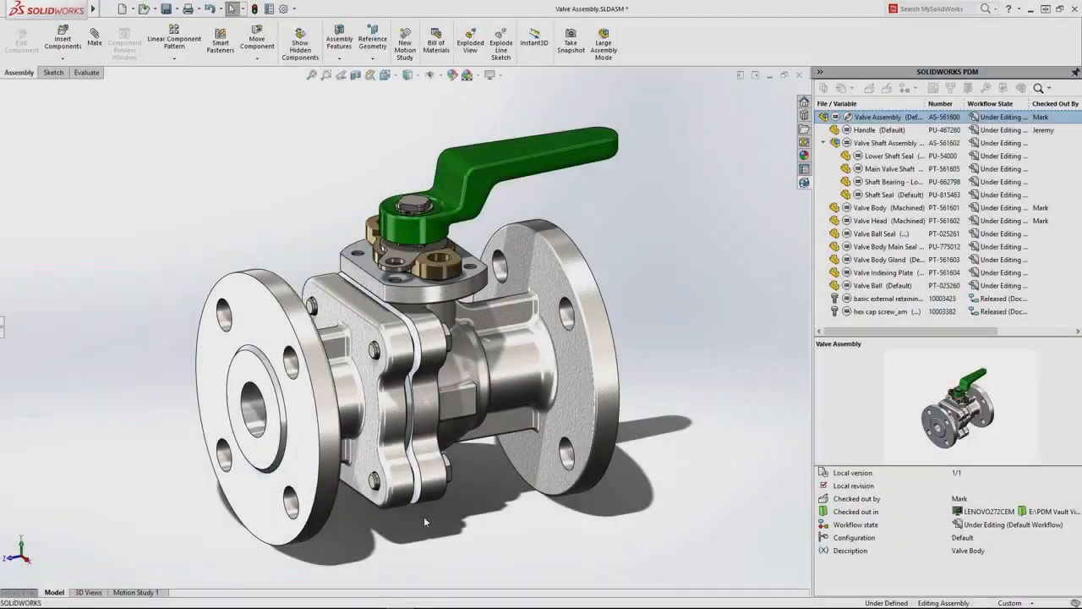
Highlight the Valve Body and Valve Head parts from the PDM file tree to locate them in the assembly.
middle_drag(424, 521, 448, 522)
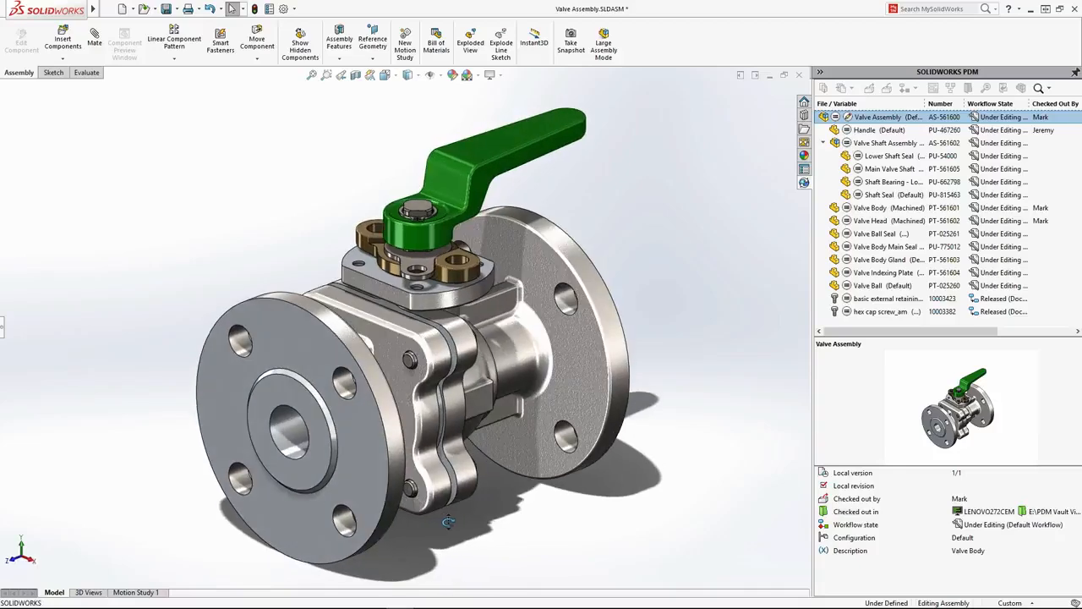
mouse_move(854, 336)
mouse_down()
mouse_move(934, 340)
mouse_move(837, 338)
mouse_up()
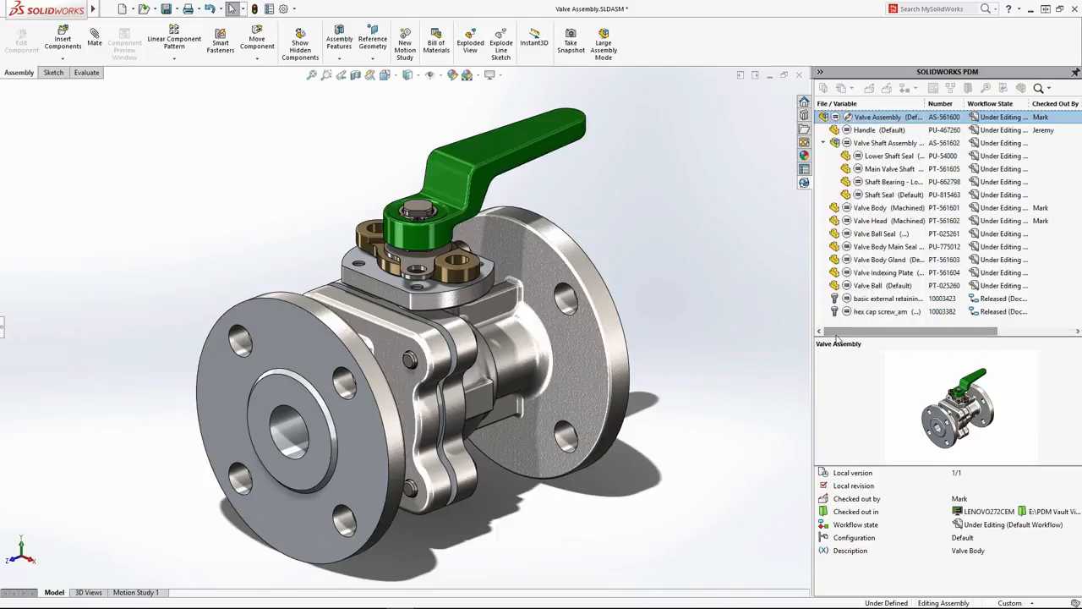
click(877, 208)
click(873, 221)
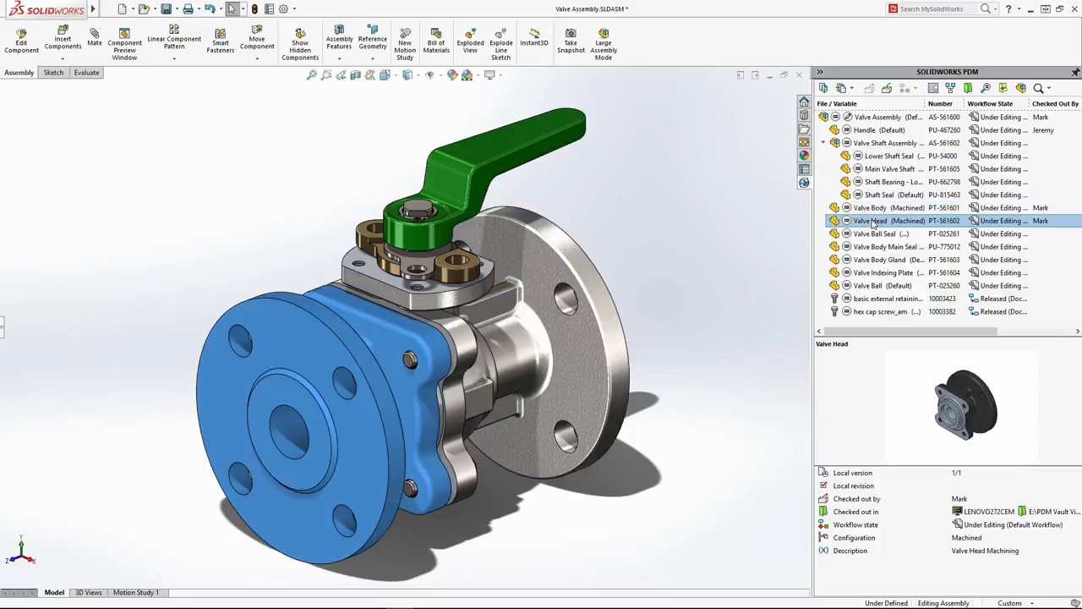
click(784, 258)
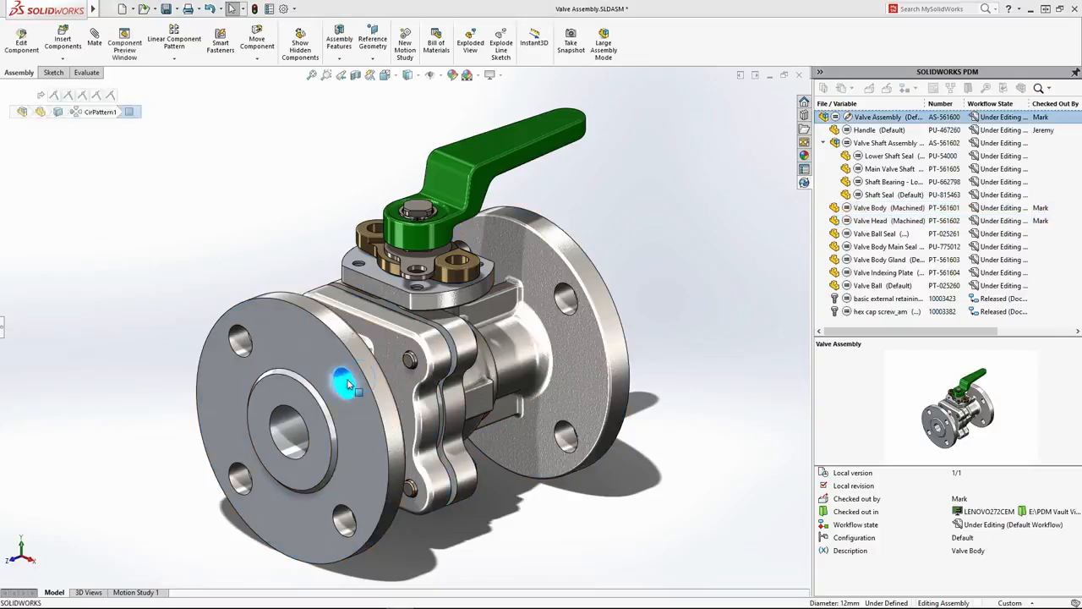
Set the flange hole circular pattern's instance count to 6 and save the valve assembly.
double_click(315, 427)
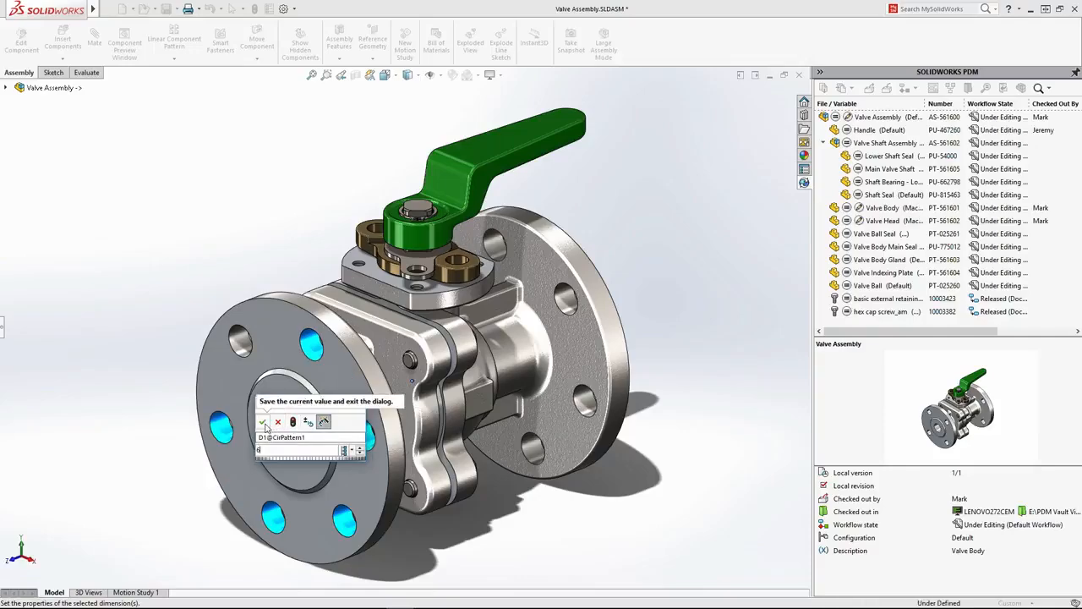
click(262, 421)
key(ctrl+s)
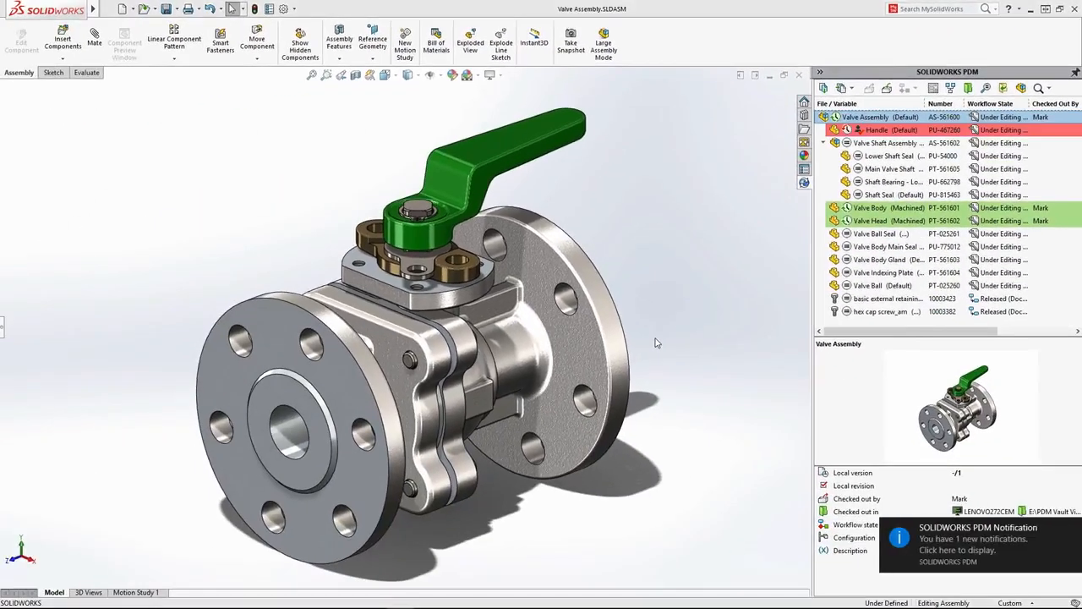
Read the PDM notification about Handle.SLDPRT and get the handle's latest version into the assembly.
click(954, 551)
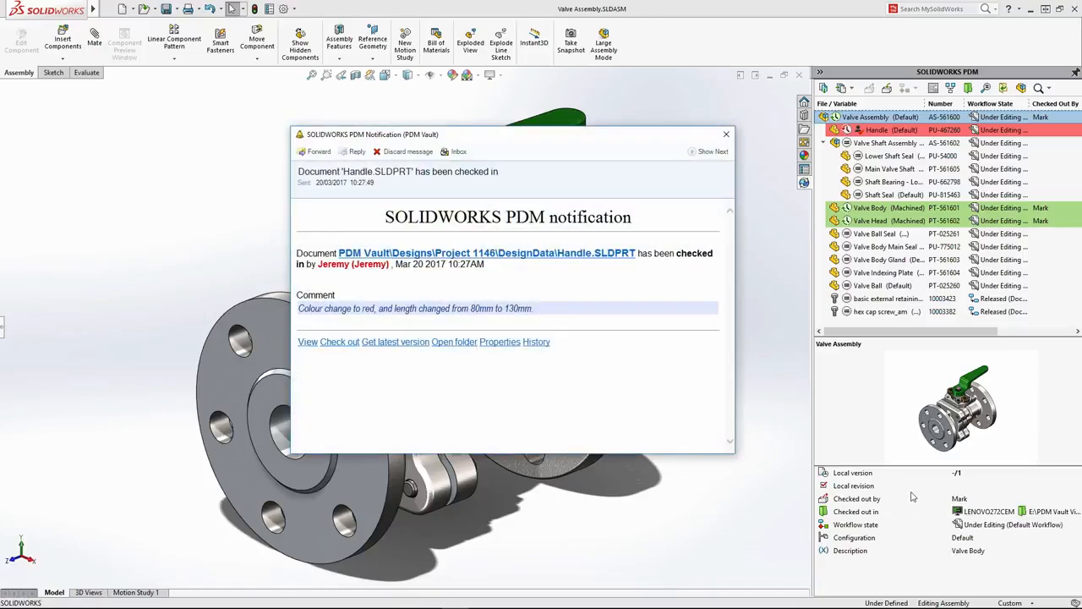
click(726, 135)
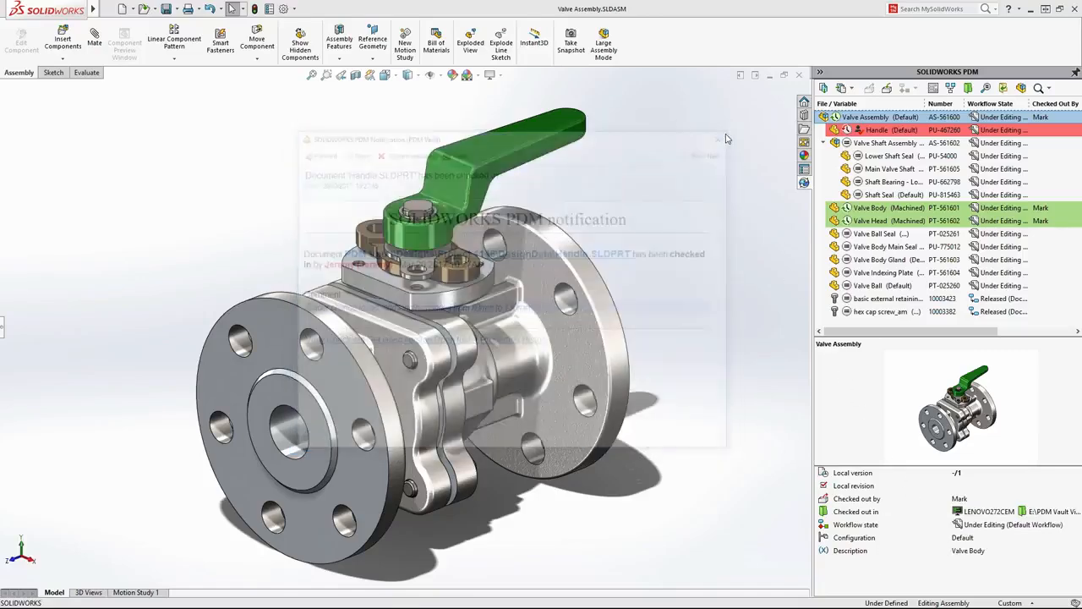
right_click(857, 131)
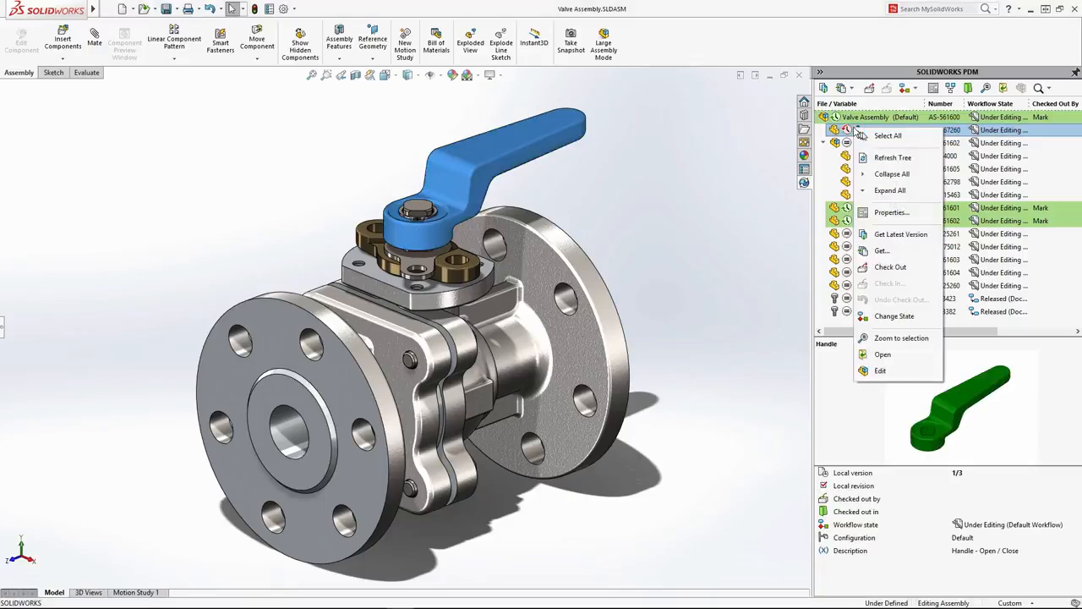
click(872, 235)
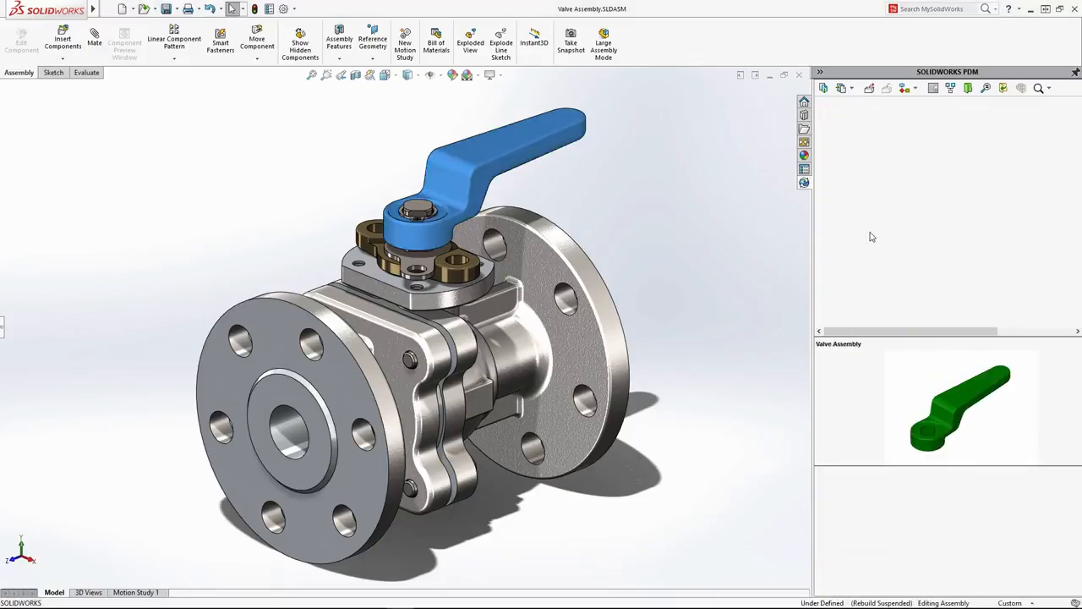
click(703, 221)
middle_drag(546, 307, 205, 367)
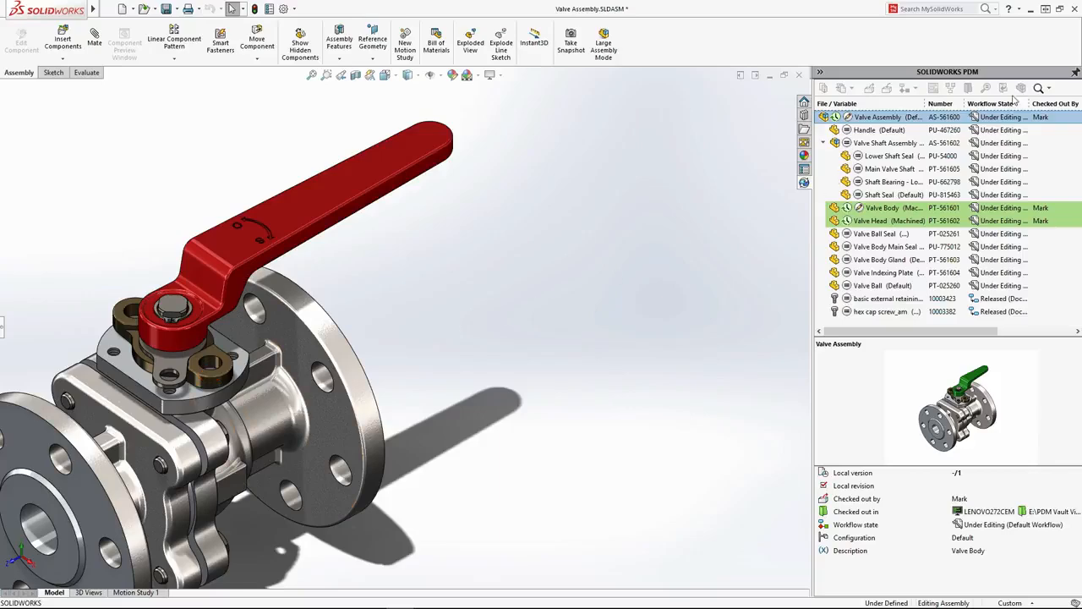
Search the vault for files with the description "hex cap screw" and preview hex cap screw_am.sldprt.
click(1038, 89)
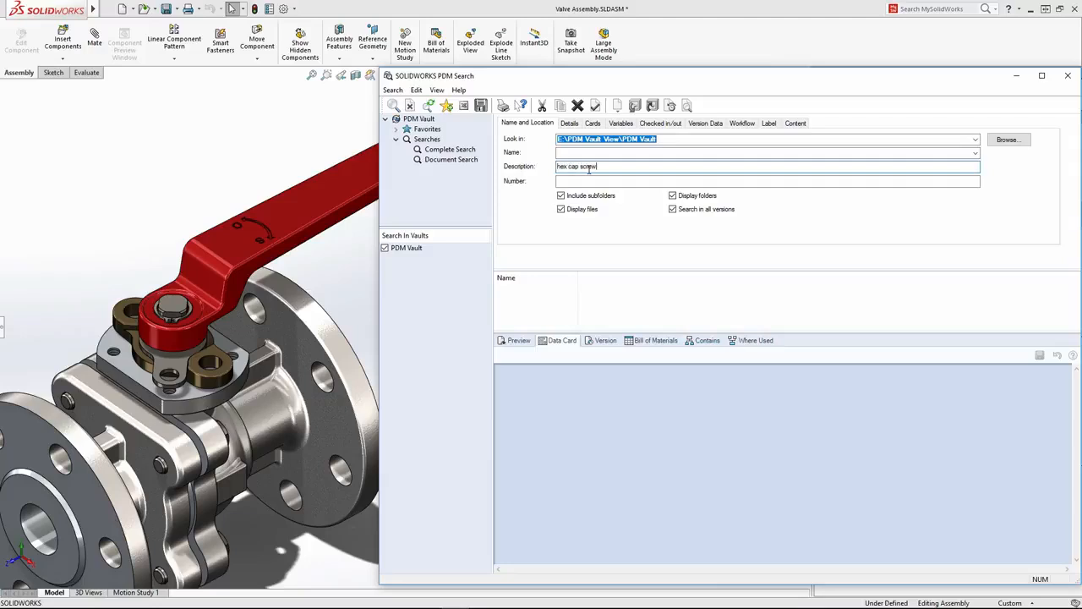
click(590, 169)
text(hex cap screw)
key(Return)
click(546, 290)
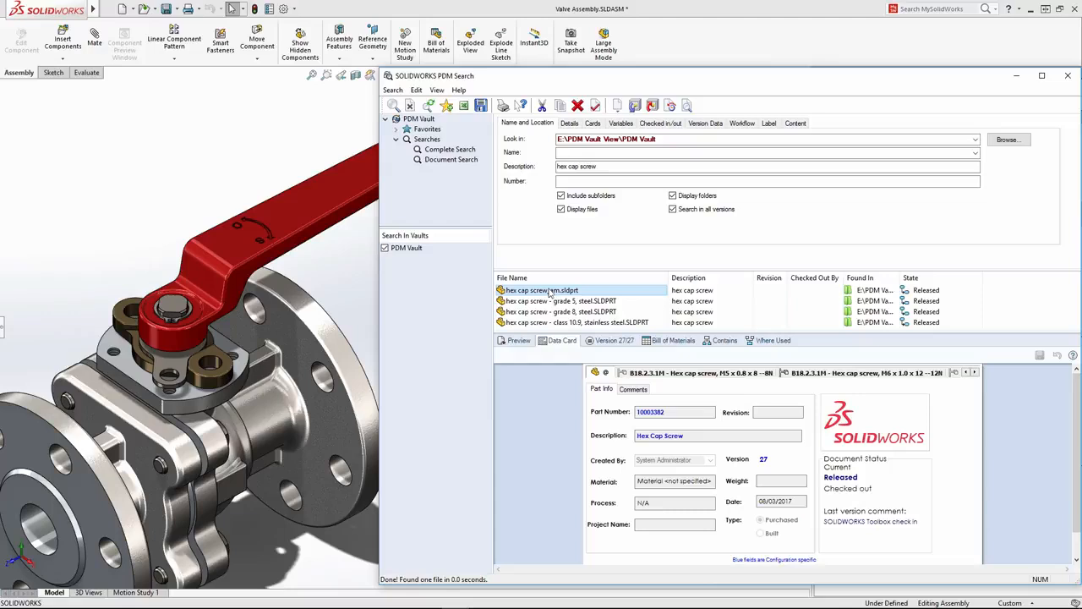
click(516, 340)
mouse_move(586, 425)
middle_down()
mouse_move(699, 468)
mouse_move(575, 428)
middle_up()
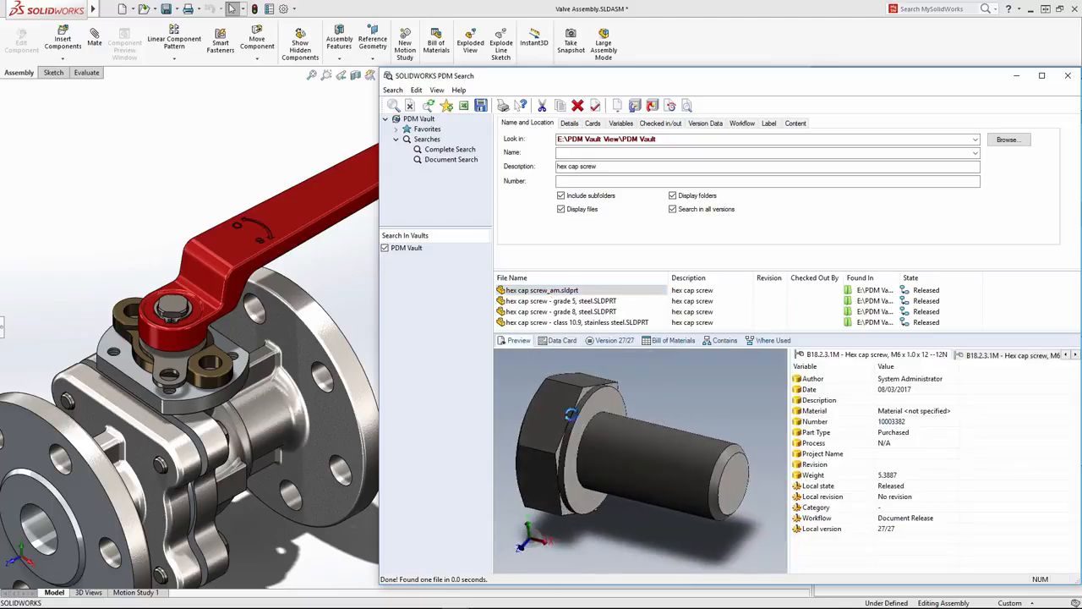
Insert hex cap screw_am.sldprt into the open brass hole below the handle with size M6.
drag(500, 302, 222, 370)
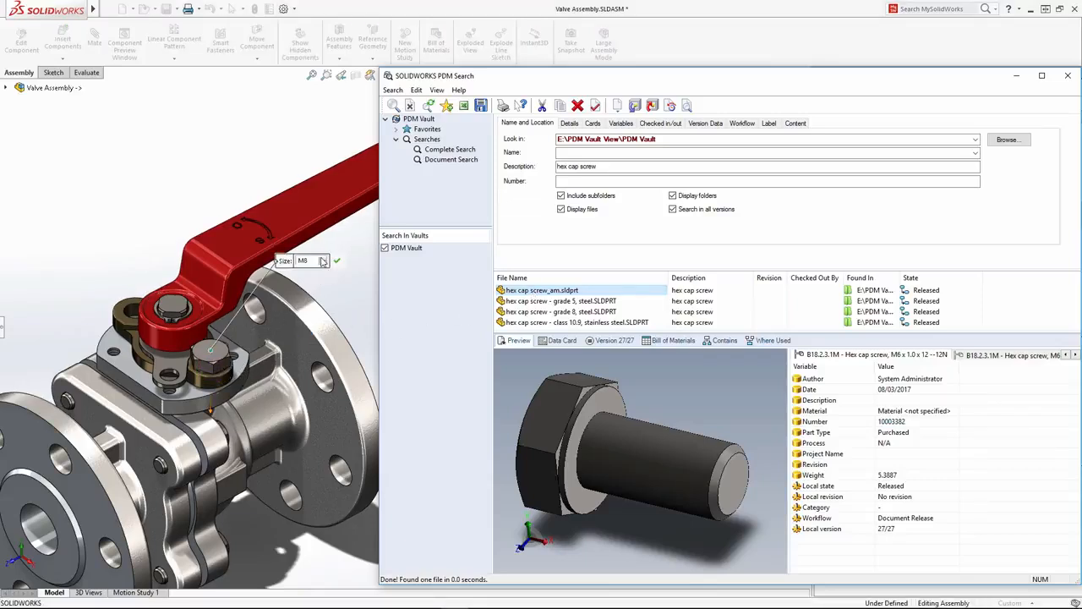
click(323, 261)
click(312, 281)
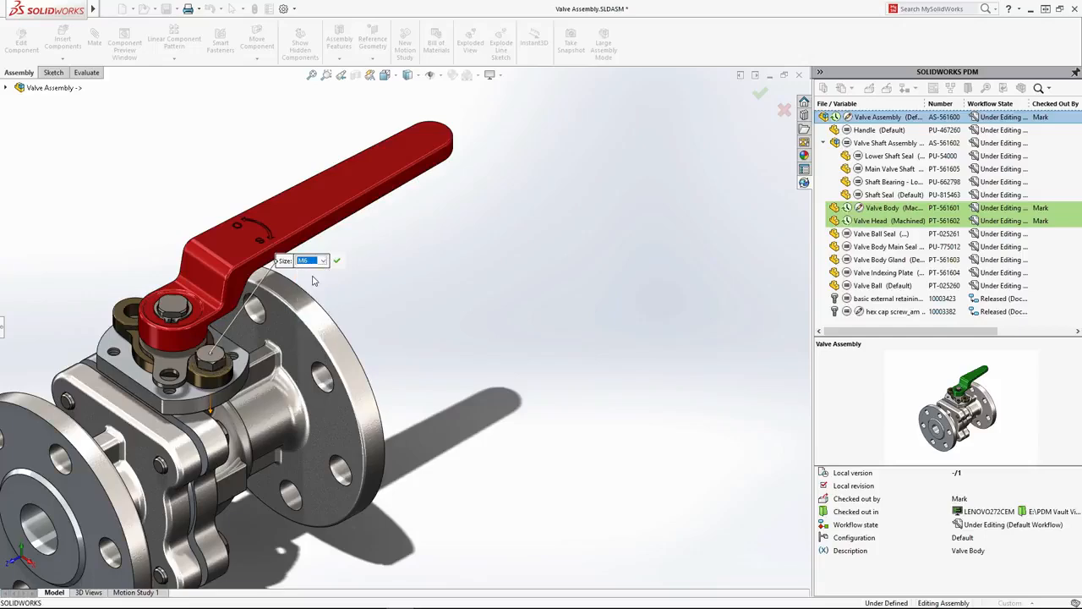
click(336, 261)
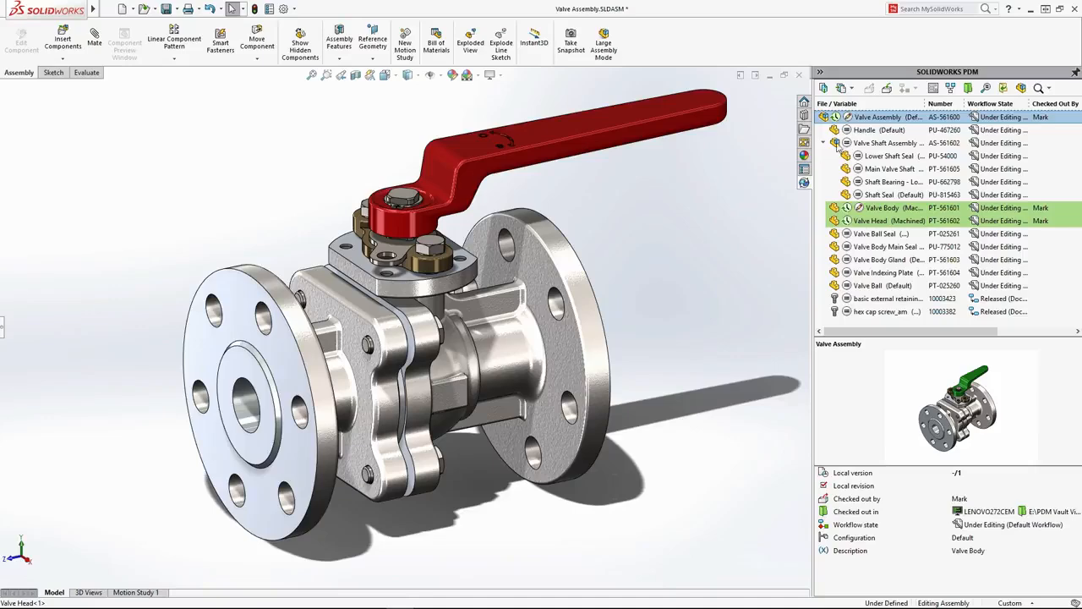
List the files related to the top-level Valve Assembly and open its drawing, Valve Assembly.SLDDRW.
click(887, 121)
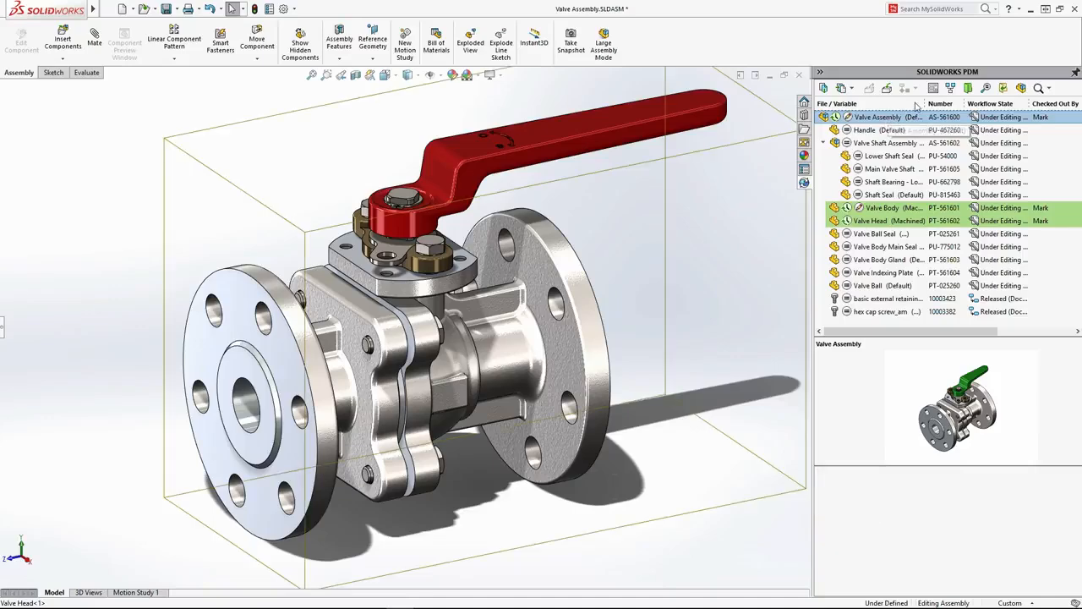
click(950, 87)
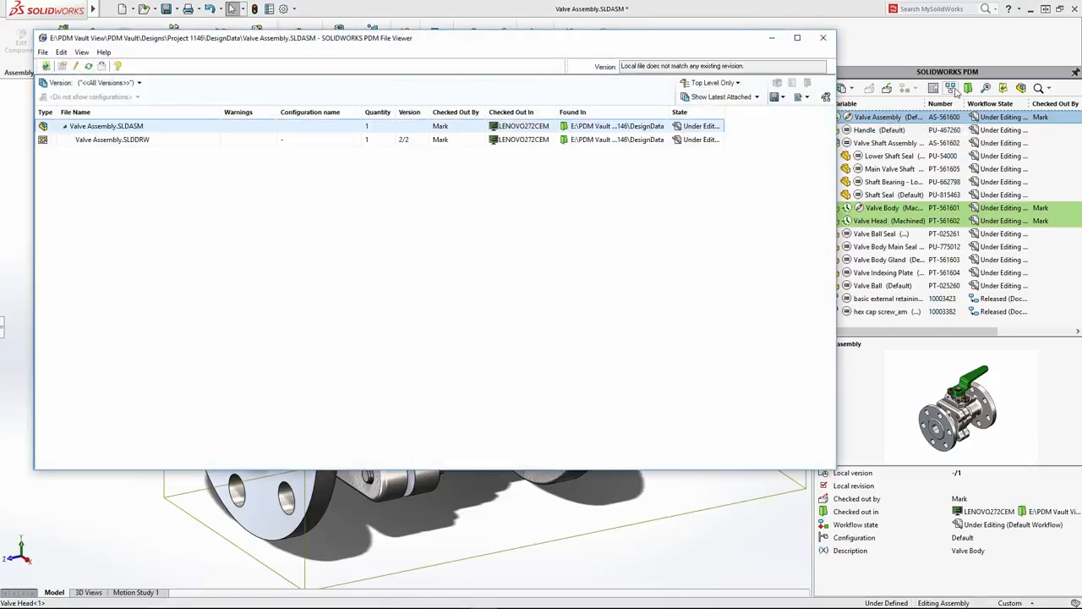
click(224, 140)
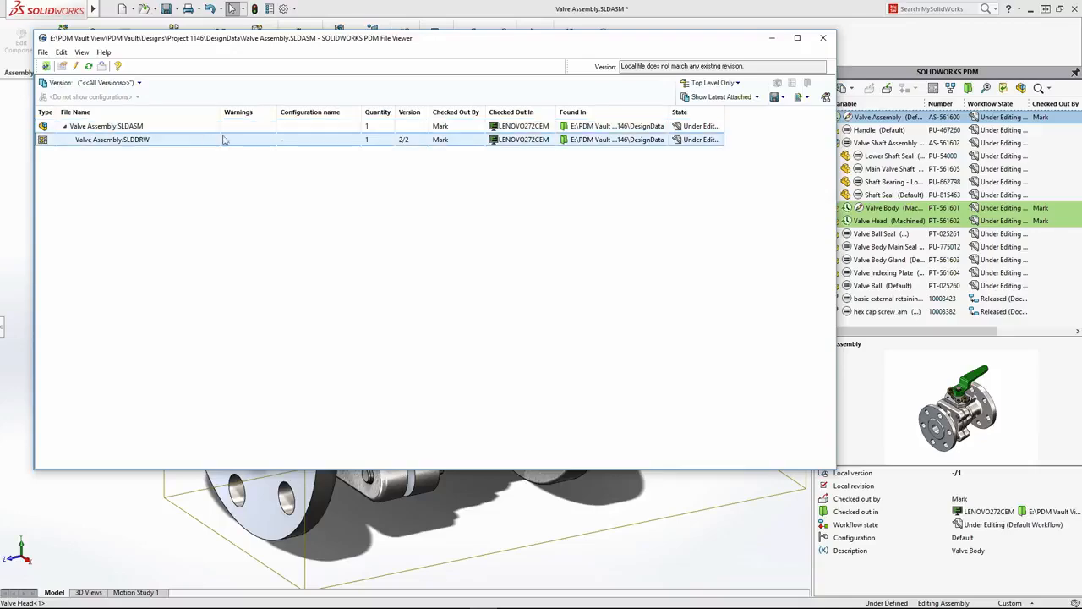
right_click(205, 142)
click(230, 149)
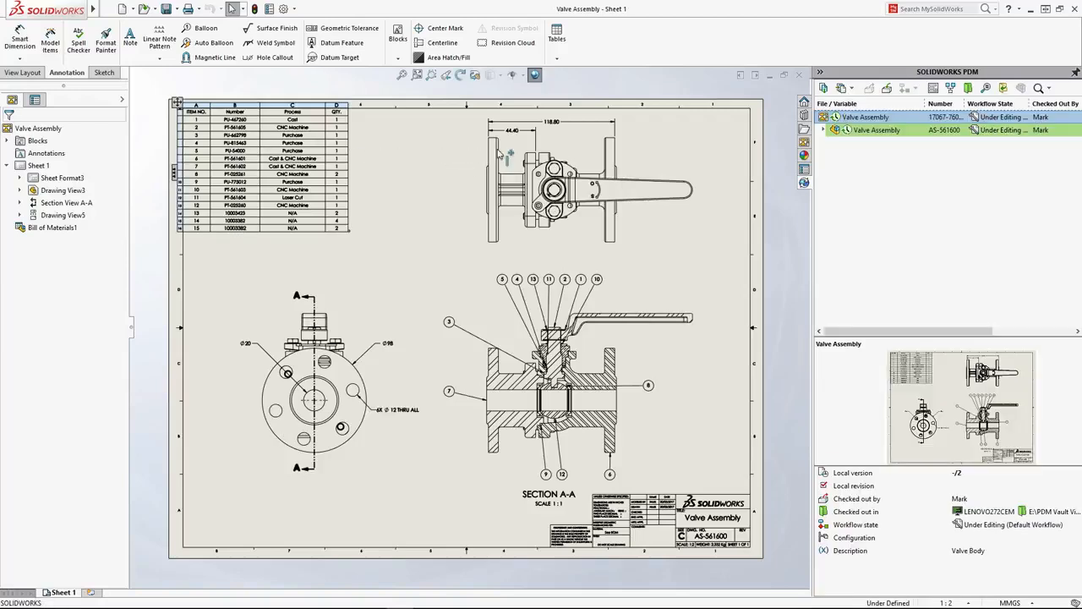
Check in the drawing and its assembly files, commenting "Flange hole count updated to x6. Handle length and colour changed and cap screws added to indexing plate.".
click(886, 89)
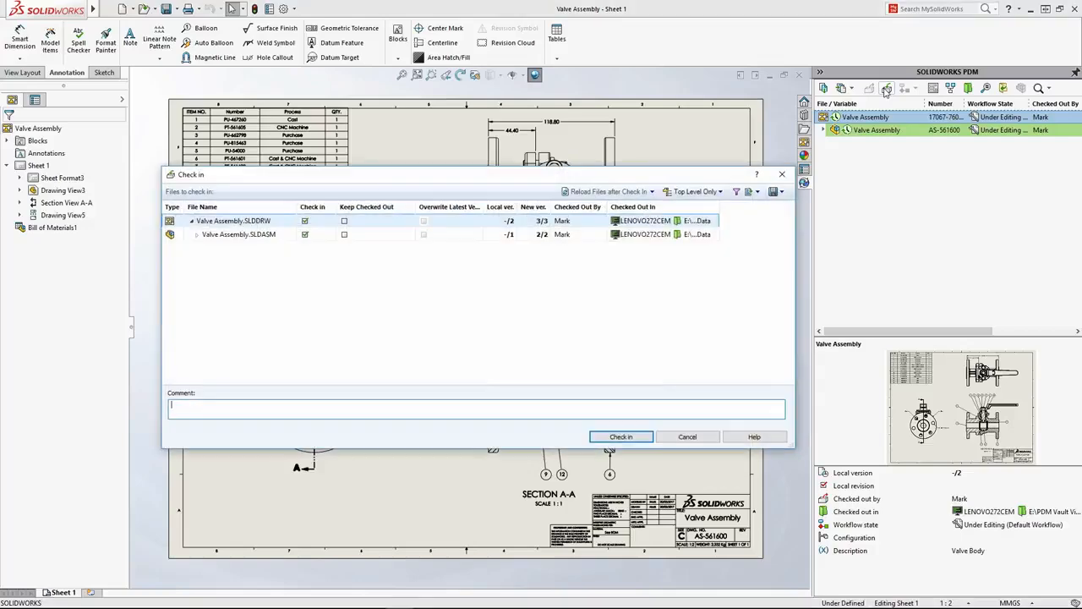
text(Flange hole count updated to x6. Handle length and colour changed and cap screws added to indexing plate.)
click(199, 237)
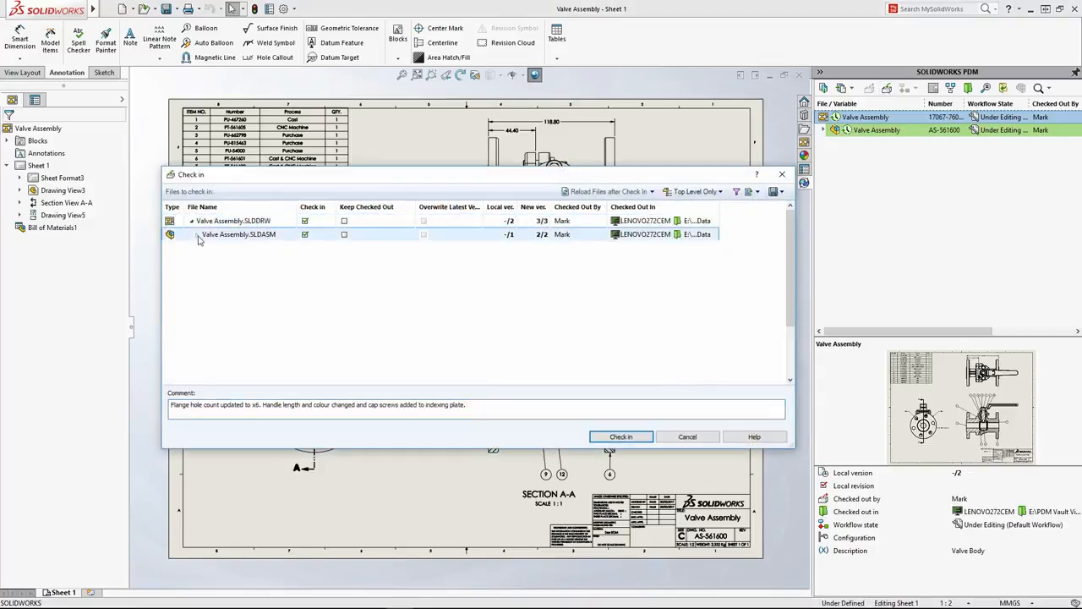
click(198, 236)
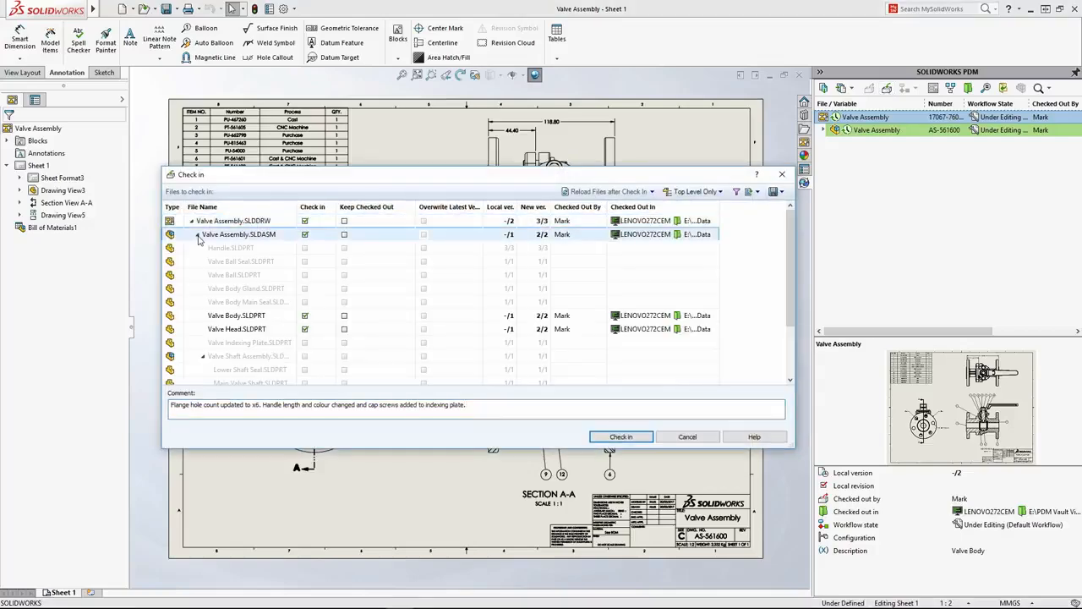
click(621, 438)
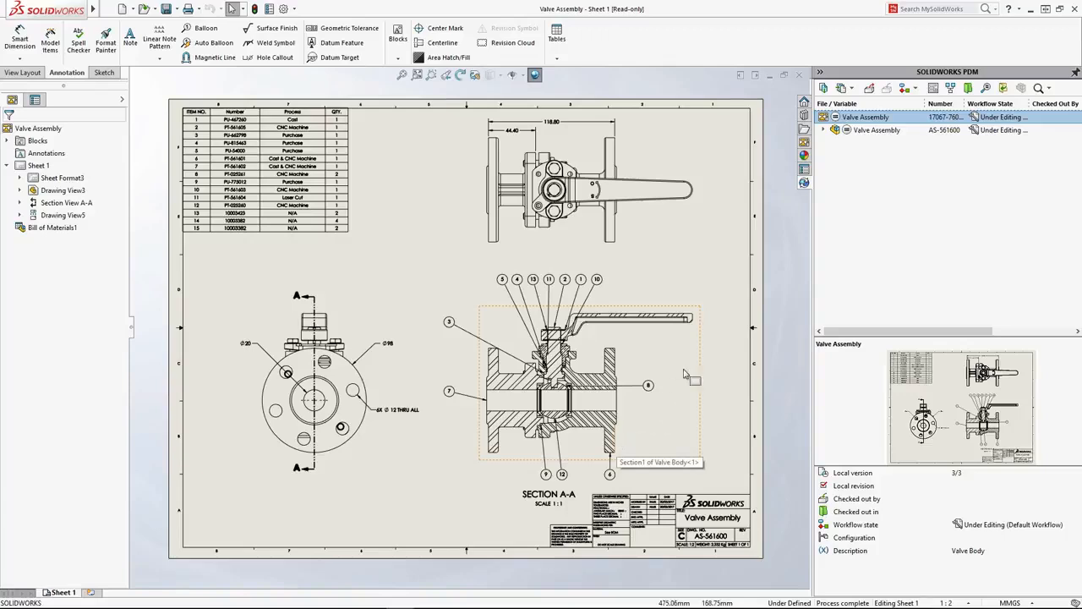
Submit the drawing and assembly for approval with the comment "Changes to Valve assembly and drawing for approval.".
click(917, 89)
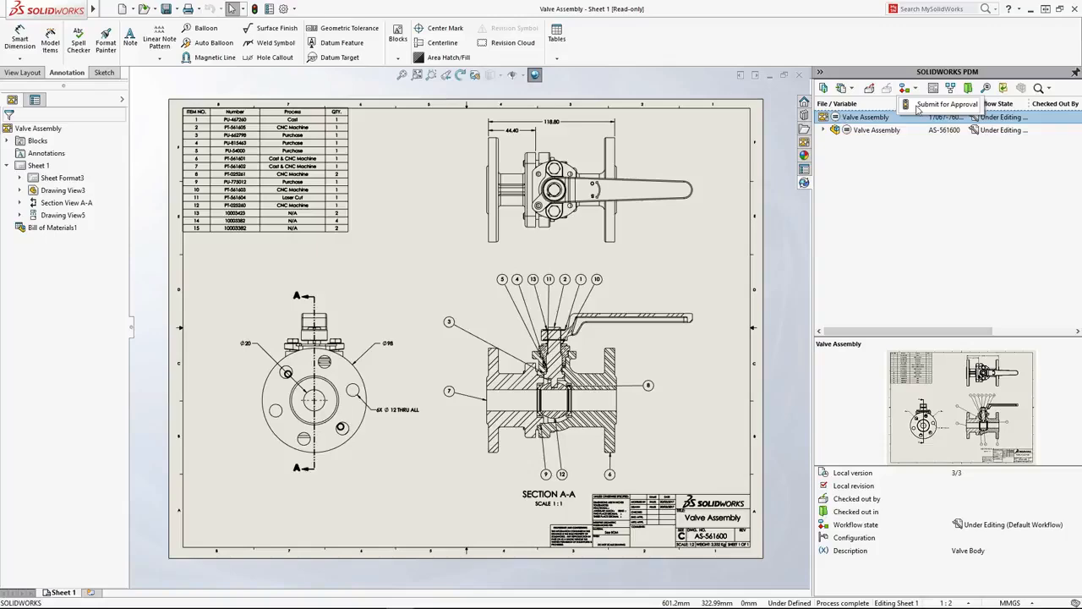
click(918, 104)
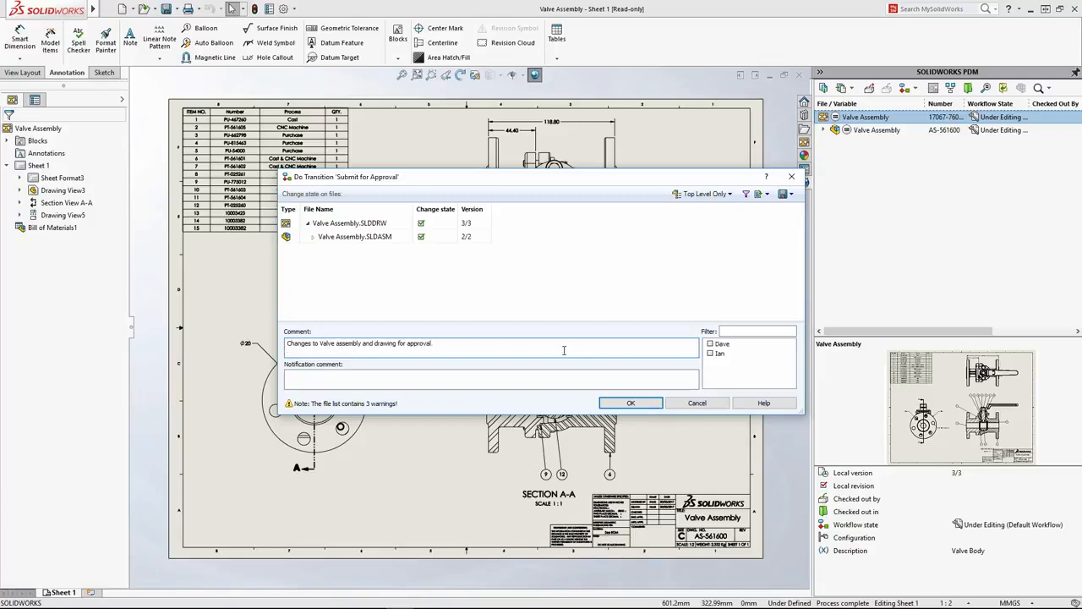
click(631, 403)
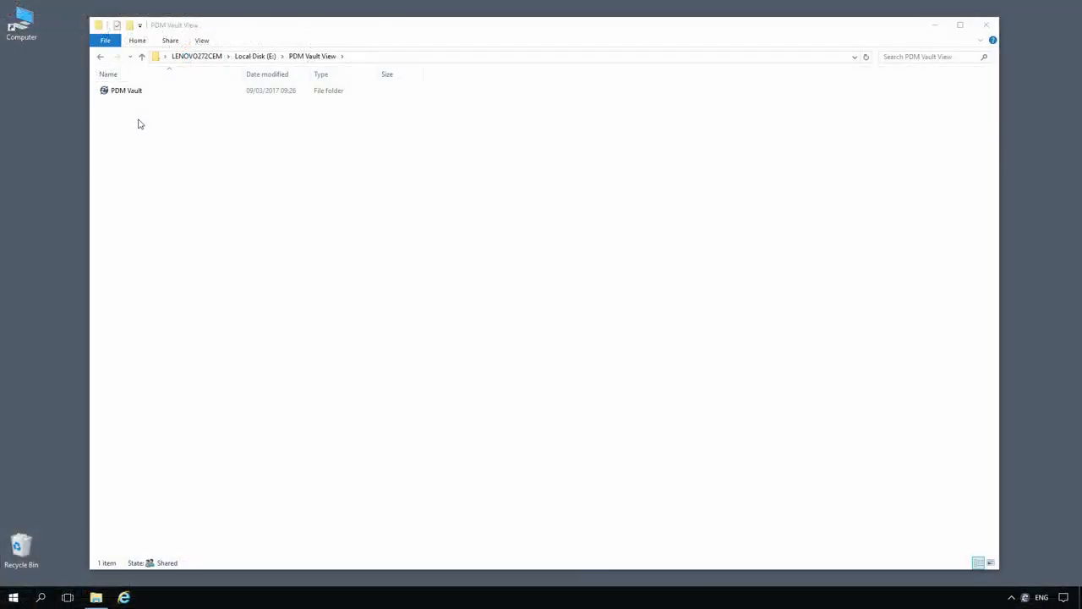
Switch to File Explorer, open PDM Vault and log in with the vault user name and password.
double_click(133, 93)
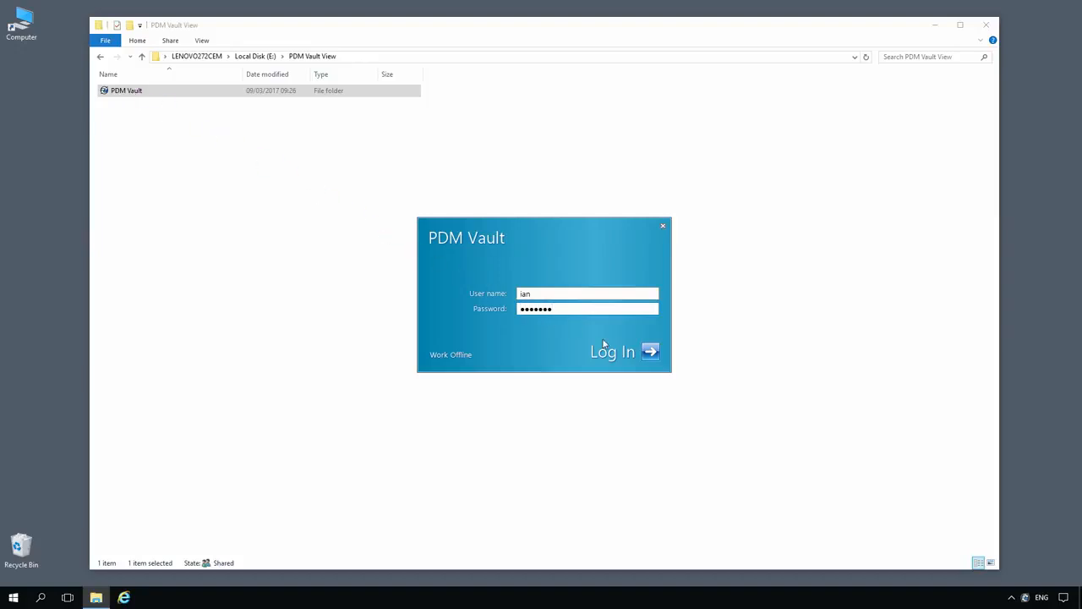
click(649, 353)
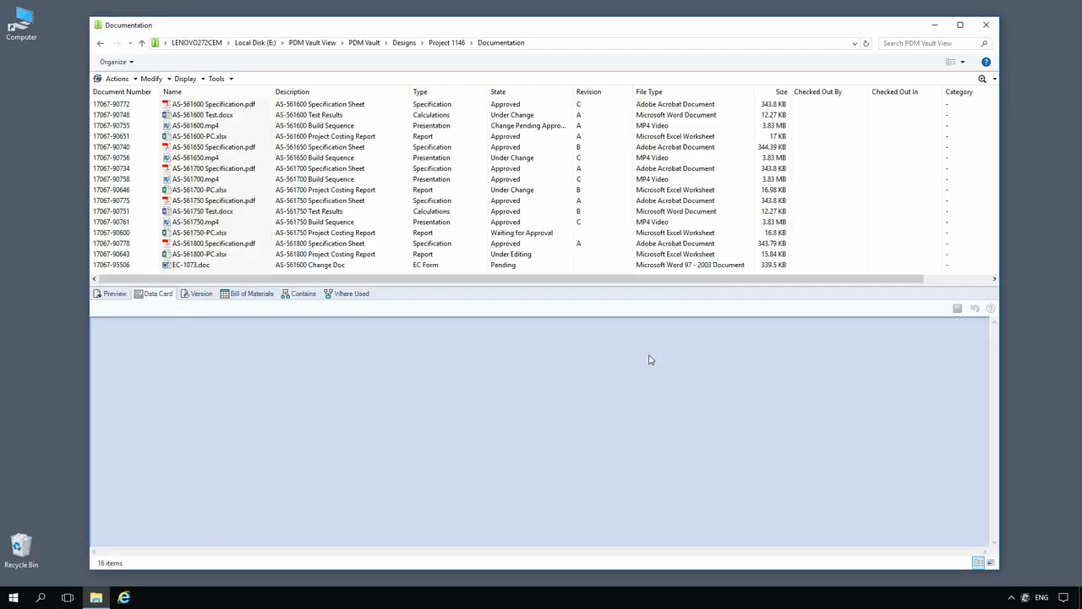
Preview AS-561600 Specification.pdf, AS-561750-PC.xlsx and EC-1073.doc in the Project 1146 Documentation folder.
click(252, 105)
click(114, 293)
drag(657, 349, 668, 475)
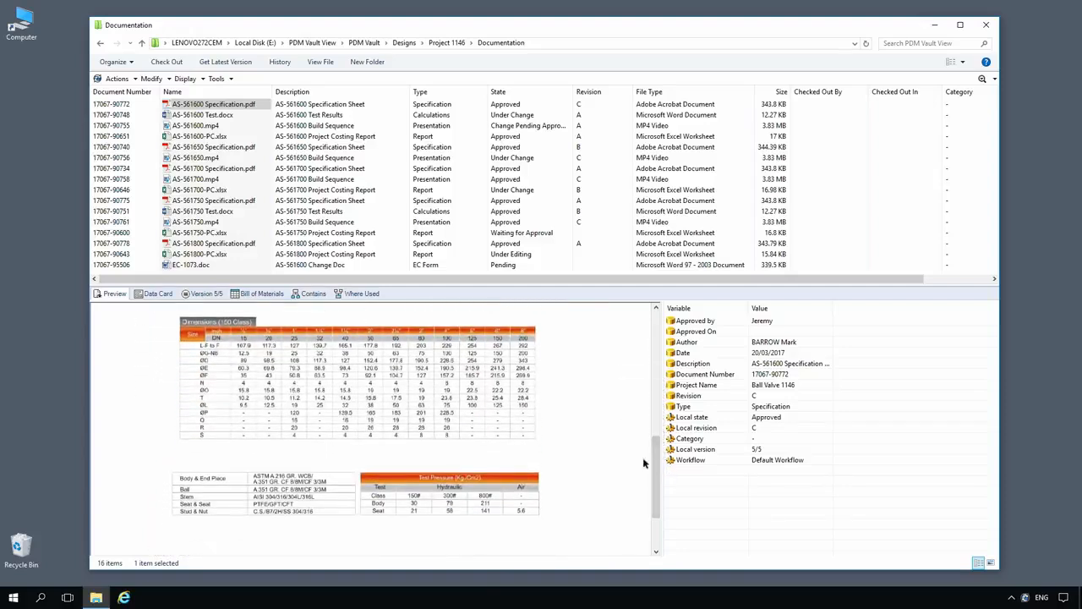
click(207, 233)
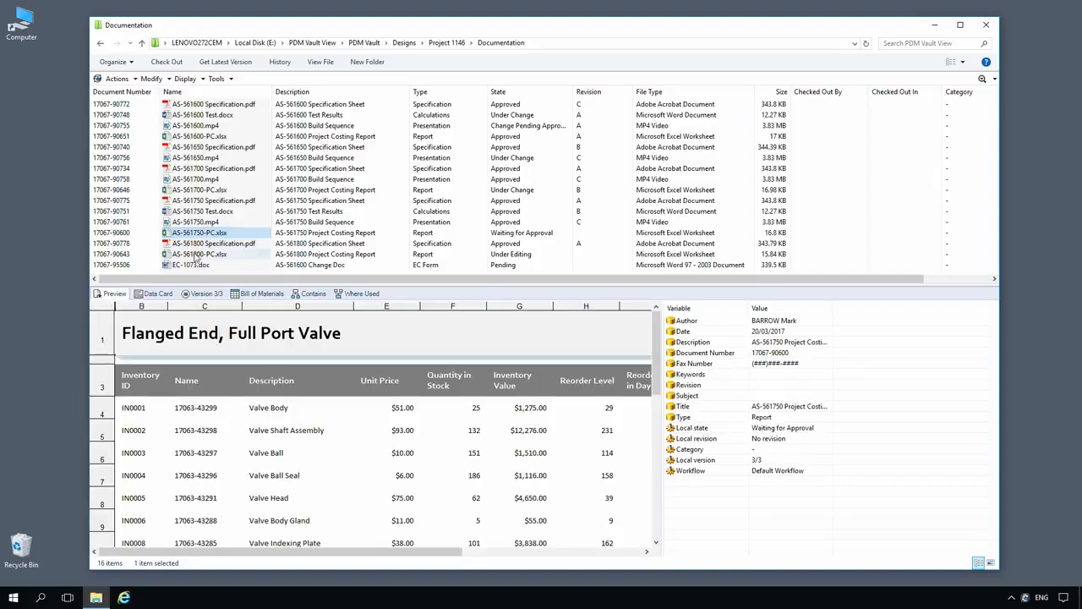
click(188, 265)
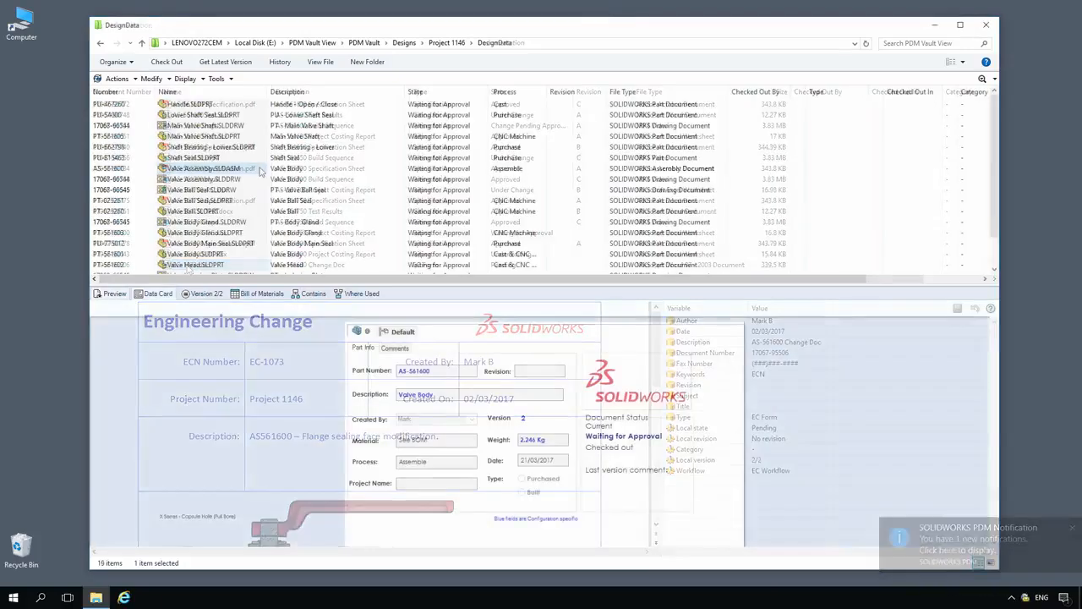
Preview Valve Assembly.SLDASM in the Project 1146 DesignData folder.
click(115, 294)
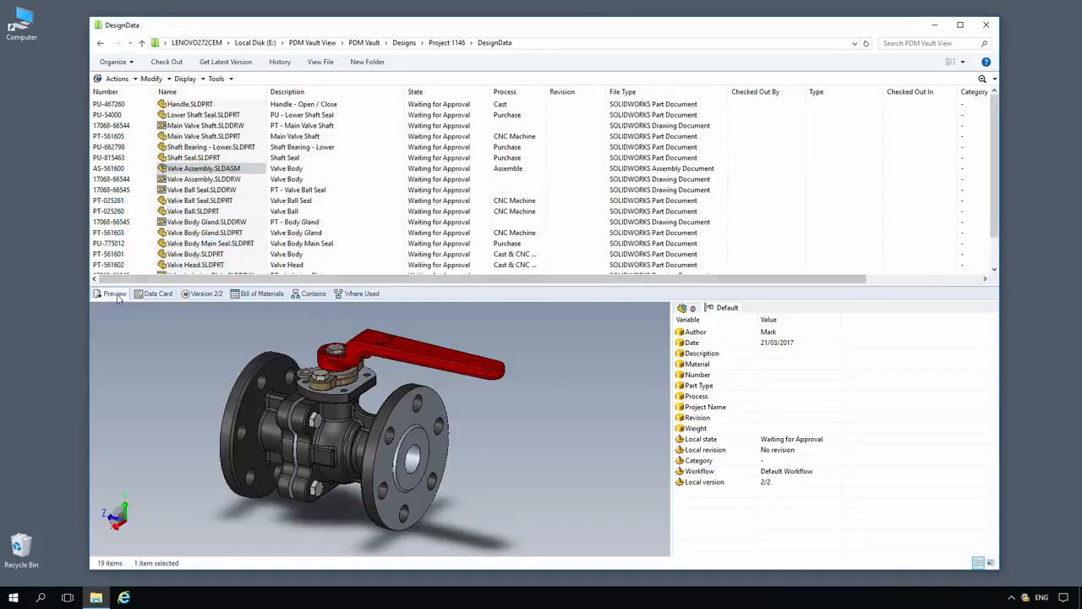
Rotate the Valve Assembly.SLDASM preview to see the handle from above and zoom in on the bolted handle mount.
drag(376, 460, 466, 496)
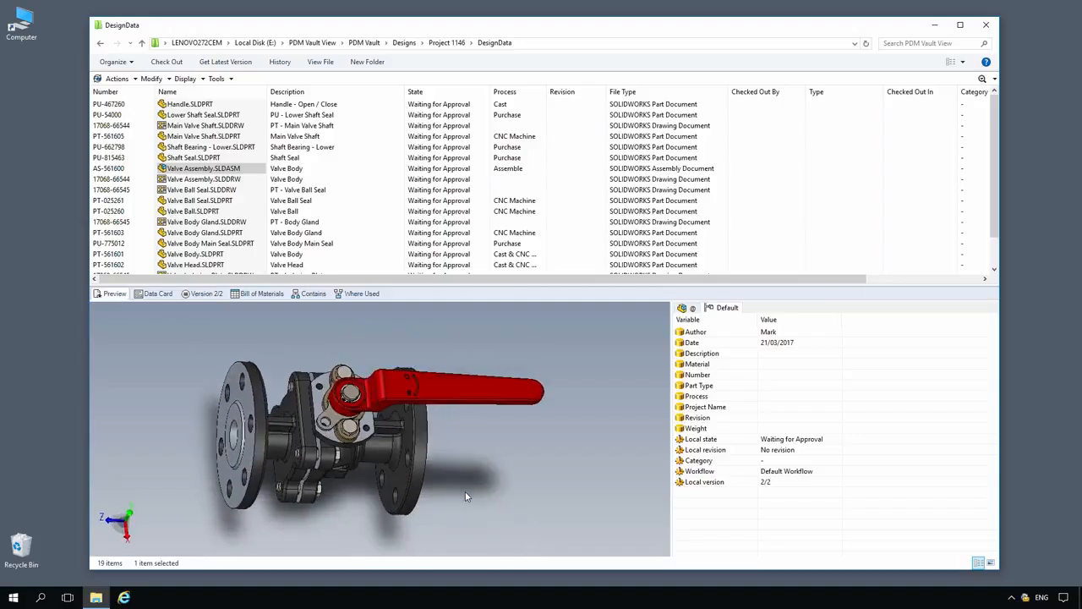
right_click(312, 348)
mouse_move(342, 380)
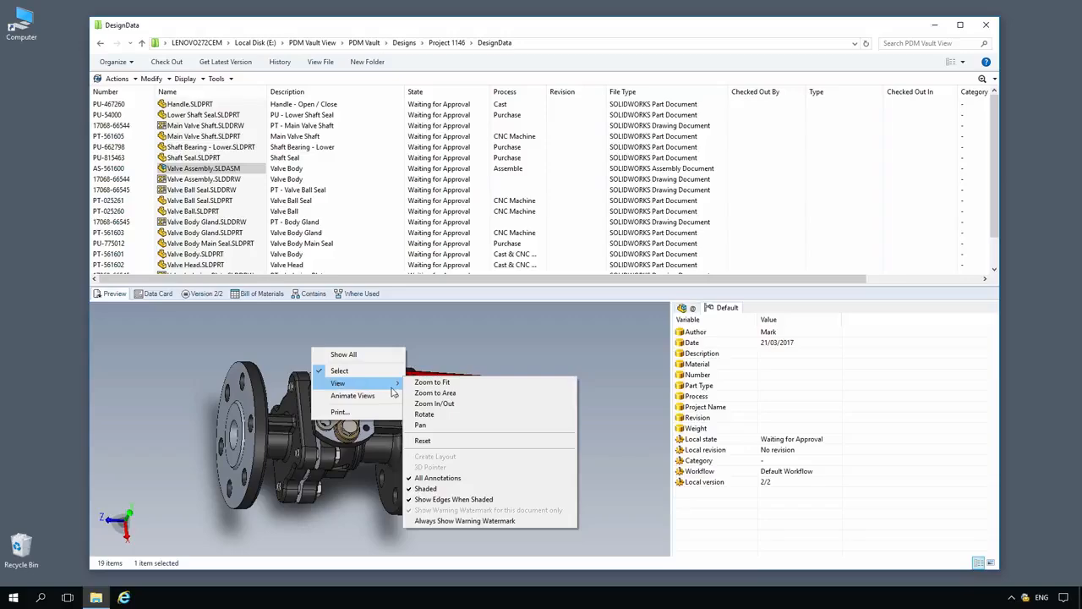
click(423, 394)
drag(288, 357, 413, 457)
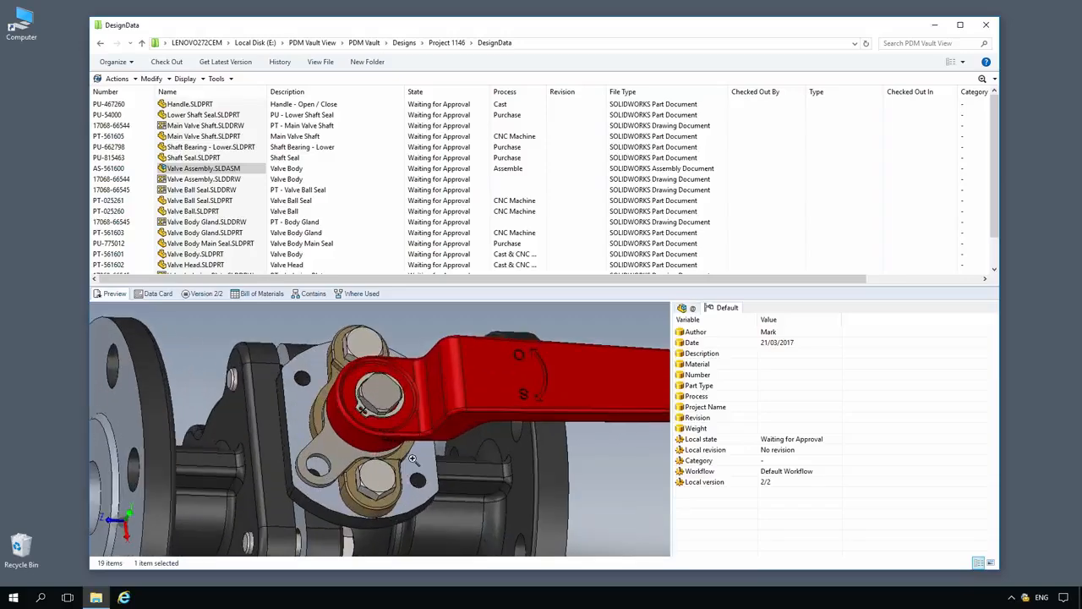
Change the state of Valve Assembly.SLDDRW to Passed Approval with the comment "Approved.".
right_click(203, 178)
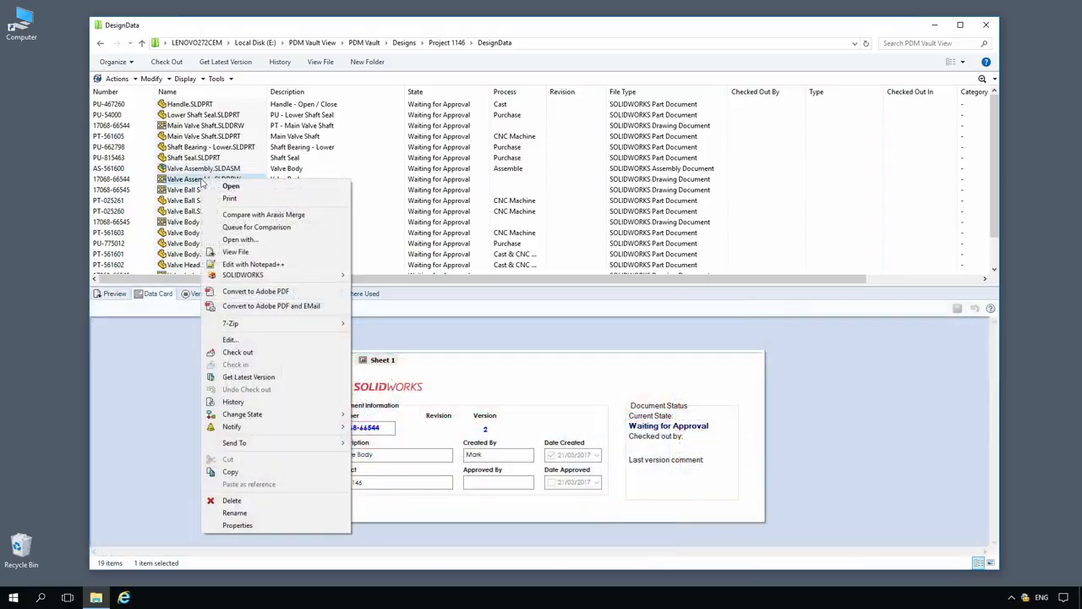
mouse_move(262, 415)
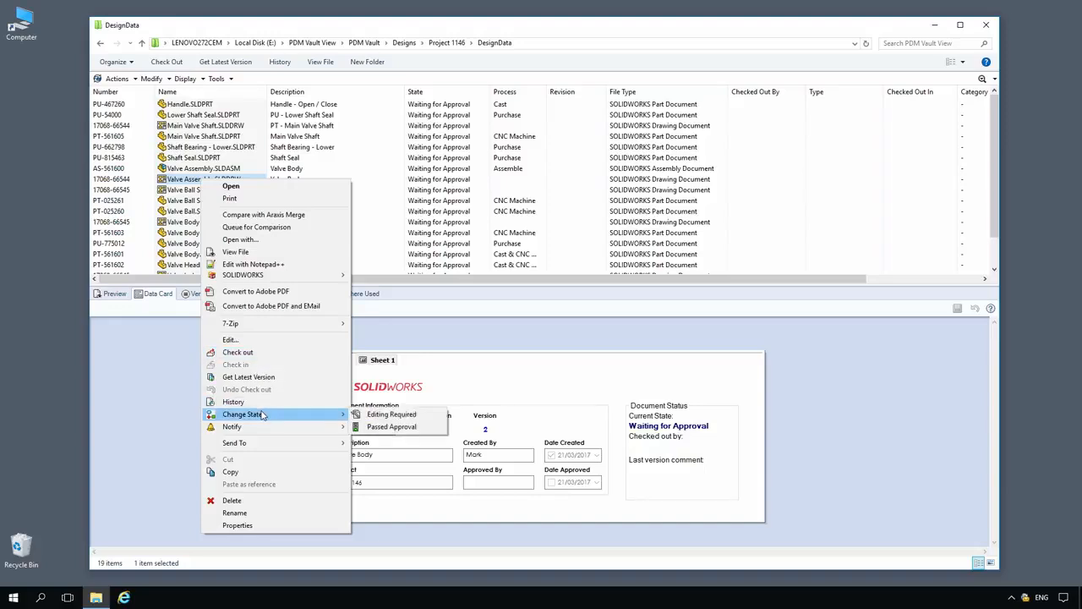
click(392, 427)
text(Apploved.)
click(631, 403)
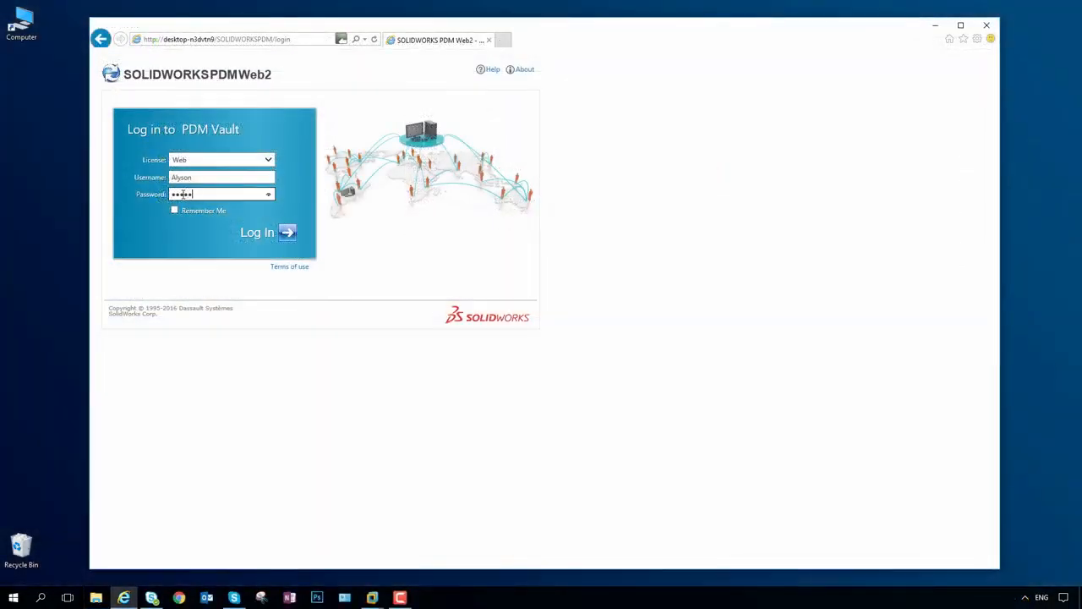
Switch to SOLIDWORKS PDM Web2, log in to PDM Vault and examine Handle.SLDPRT in the interactive 3D preview.
click(287, 233)
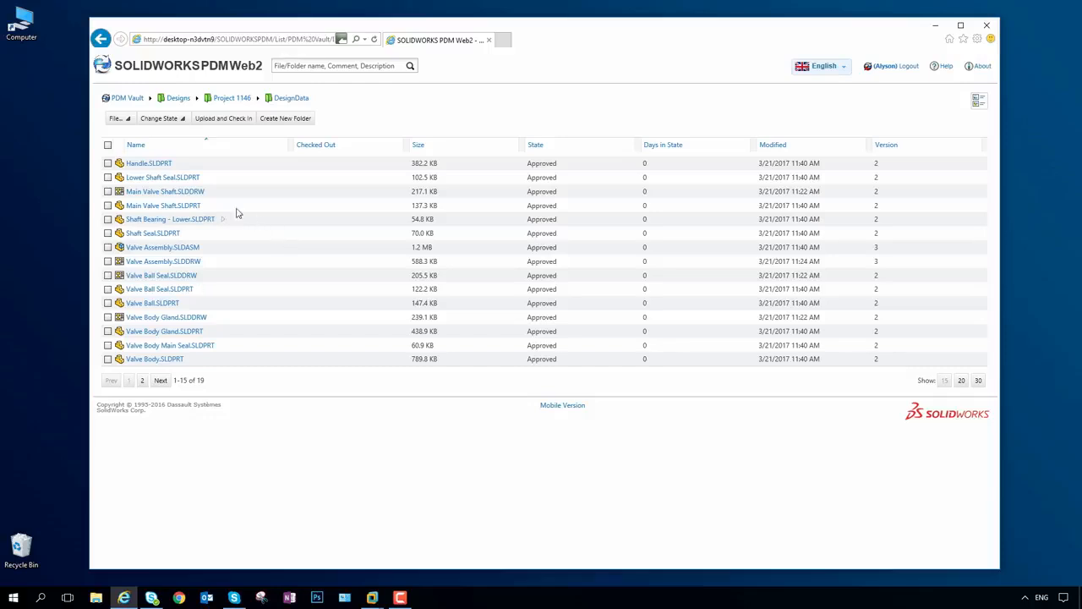
click(158, 164)
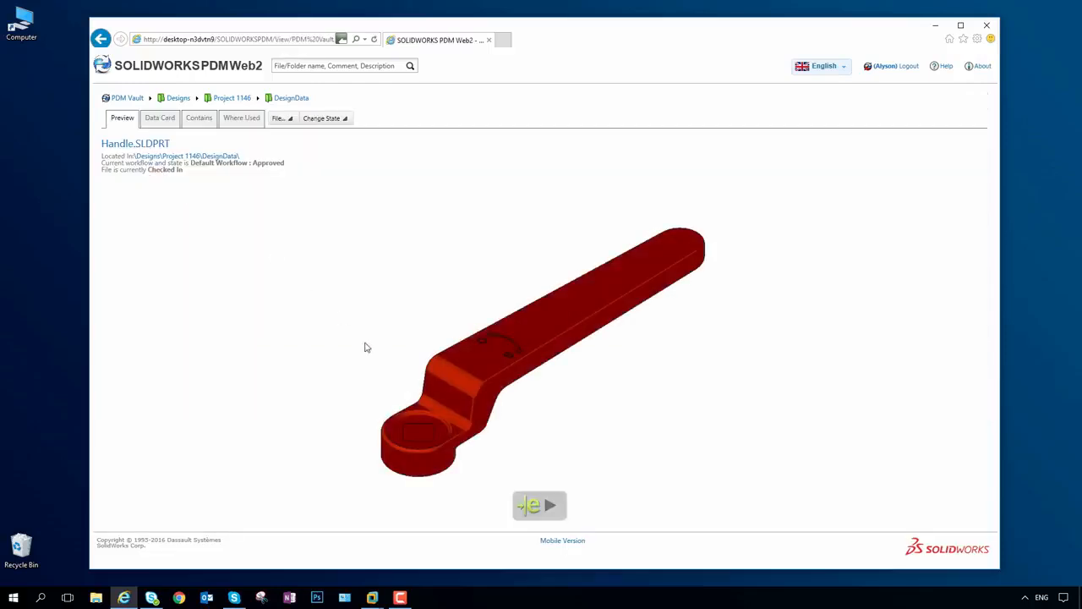
click(534, 505)
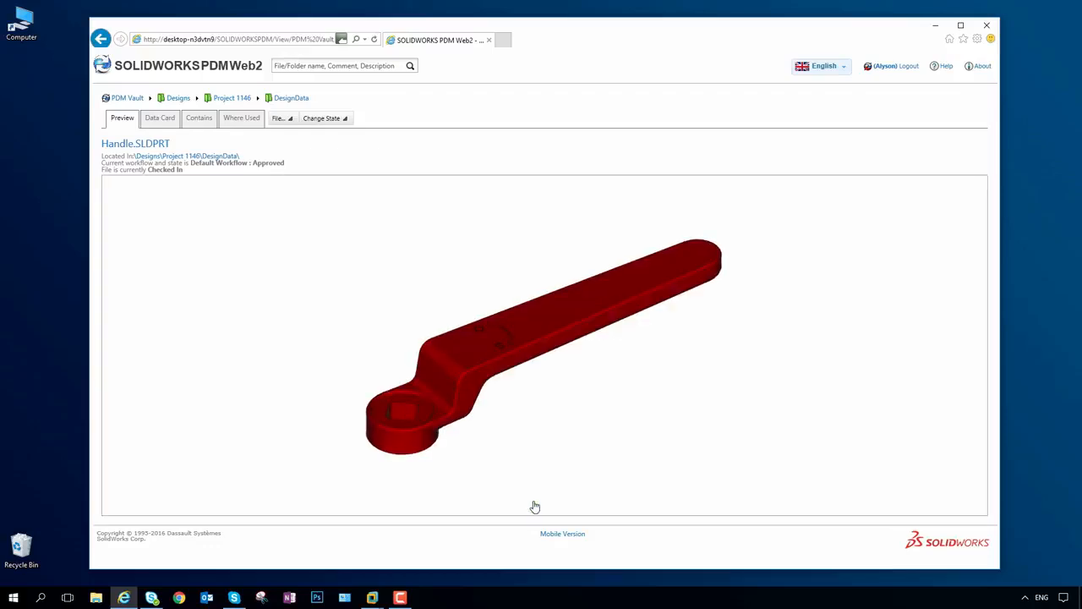
drag(510, 414, 242, 342)
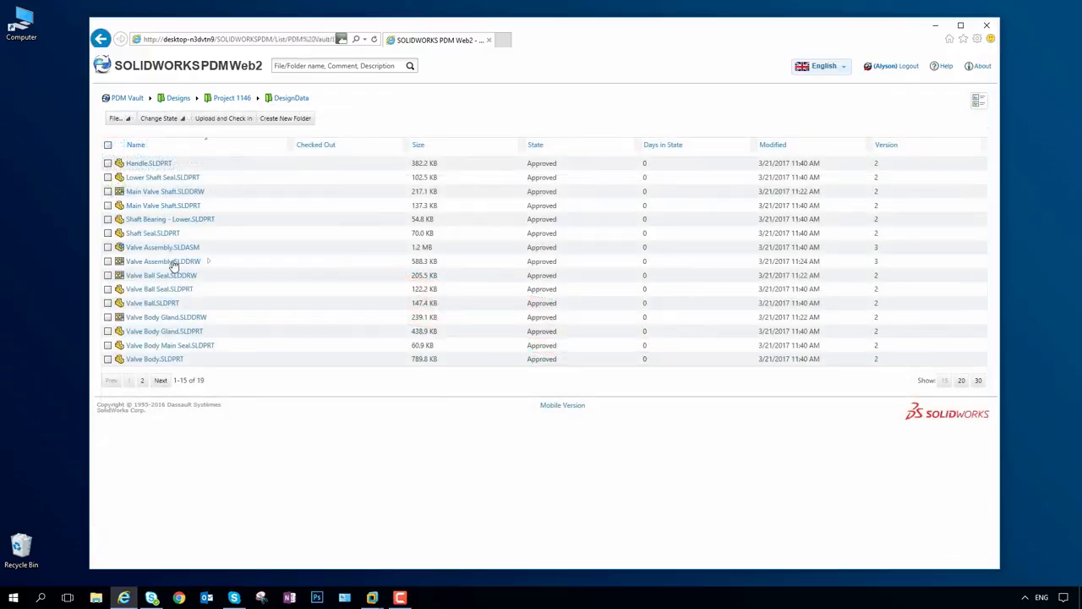
Open the interactive preview of Valve Assembly.SLDDRW in the web vault and examine its parts table and views up close.
click(173, 262)
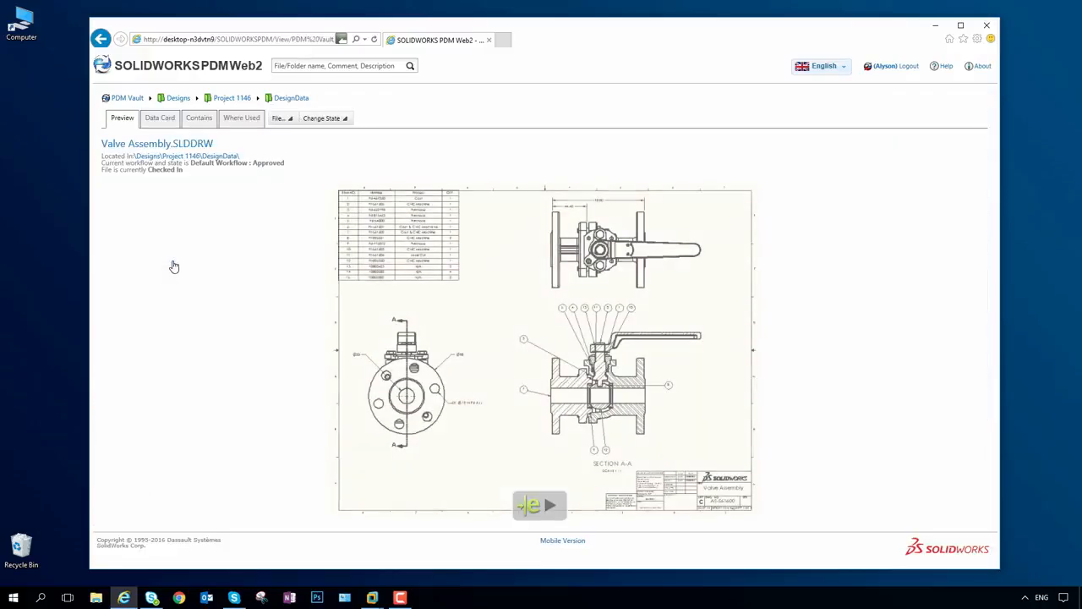
click(530, 507)
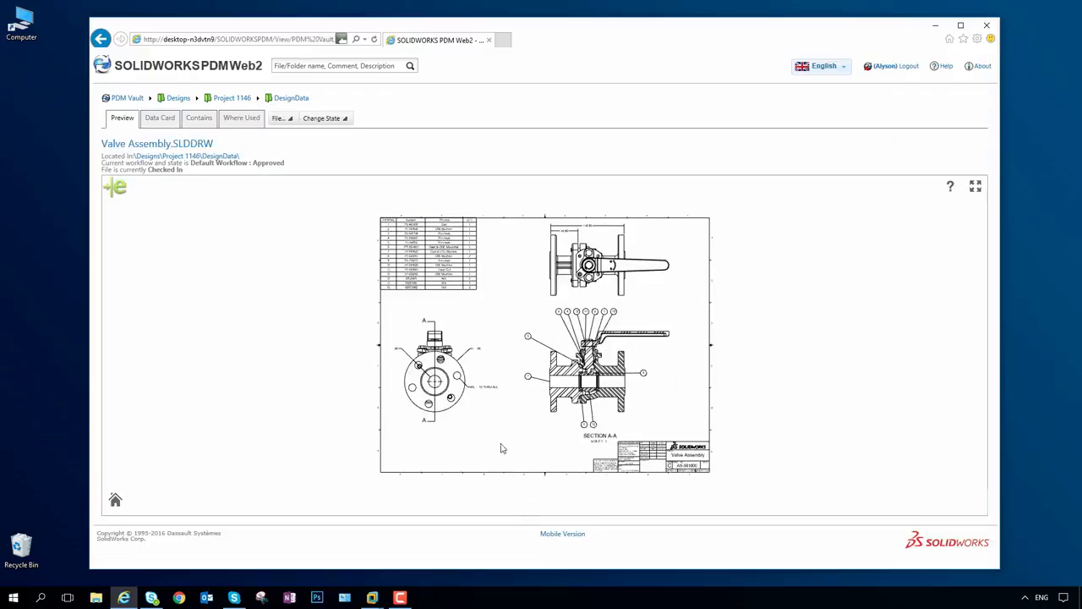
scroll(453, 255, up, 5)
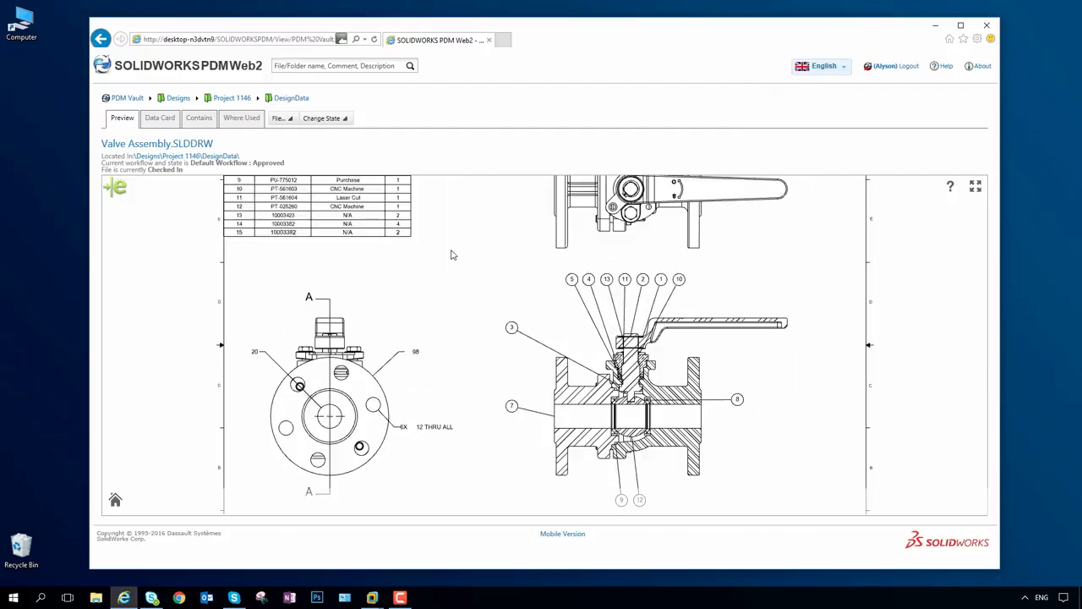
drag(377, 245, 470, 402)
drag(606, 394, 503, 390)
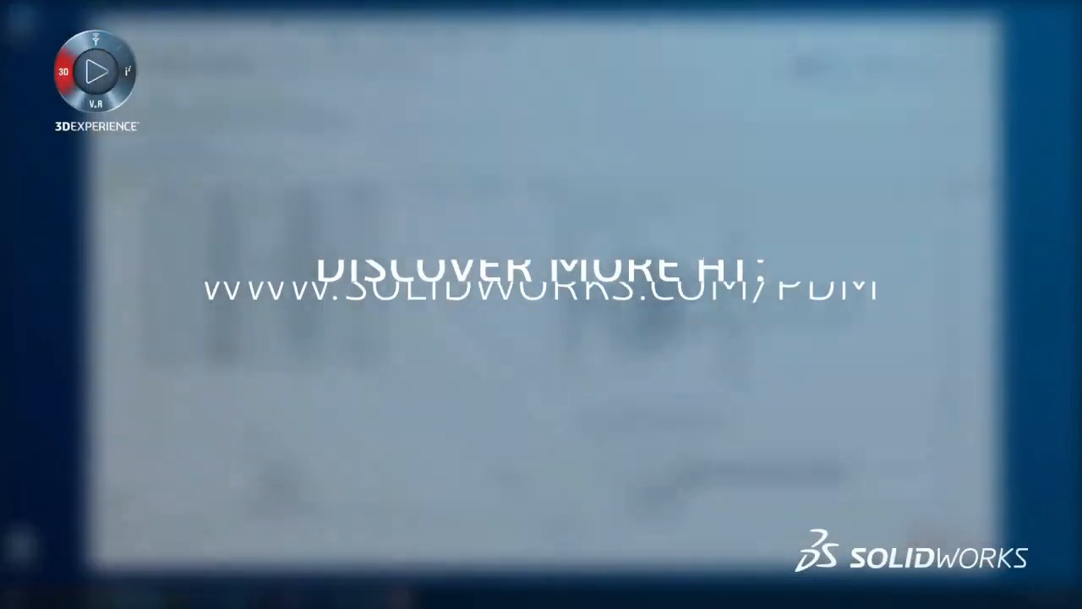